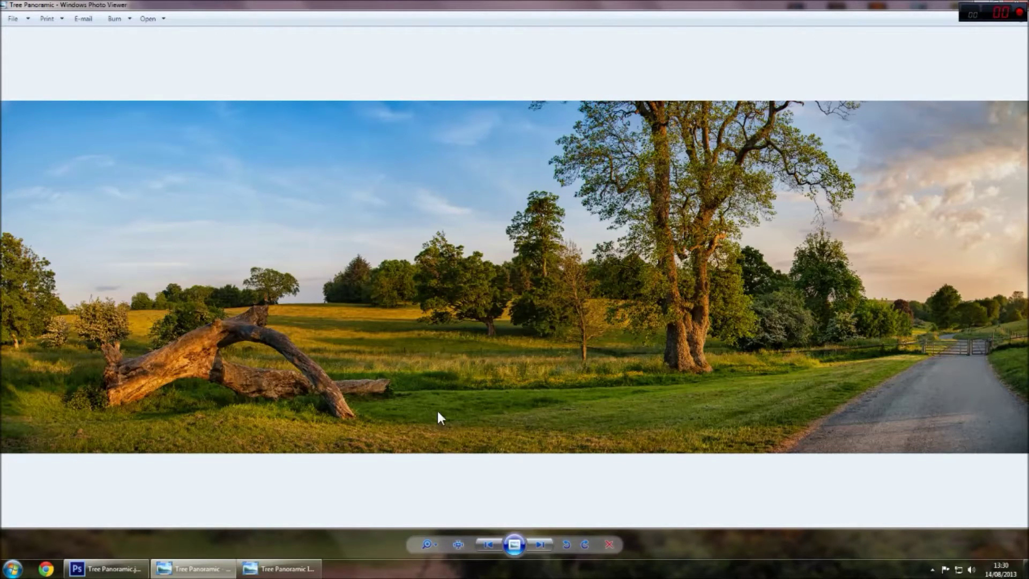
Step: Display the Tree Panoramic IR window's preview among the Photo Viewer taskbar windows
{"action": "mouse_move", "coordinate": [282, 569]}
Step: Bring the Tree Panoramic IR window to the front in Photo Viewer
{"action": "left_click", "coordinate": [278, 568]}
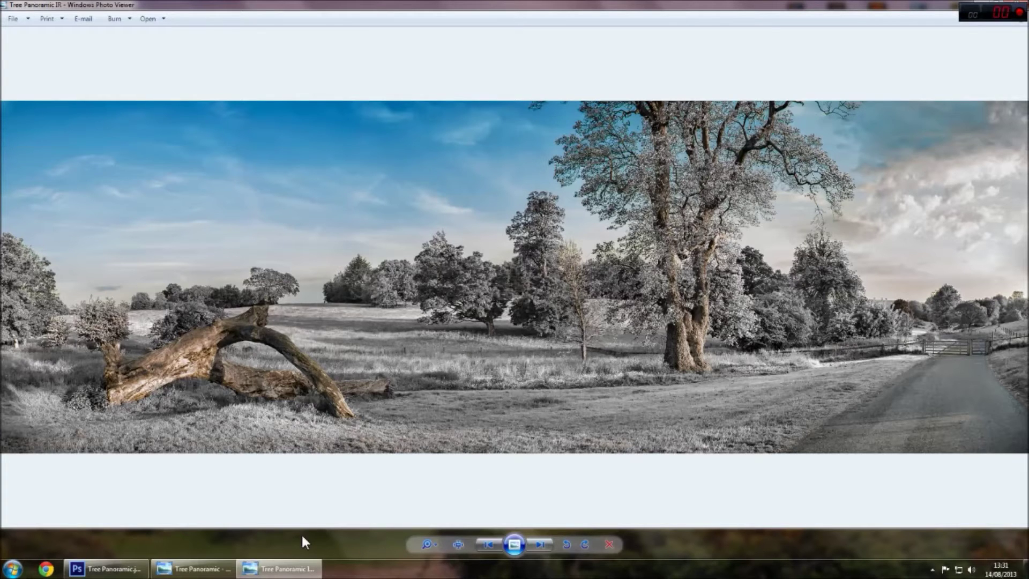
Step: In Tree Panoramic.jpg, duplicate the Background layer twice
{"action": "left_click", "coordinate": [128, 572]}
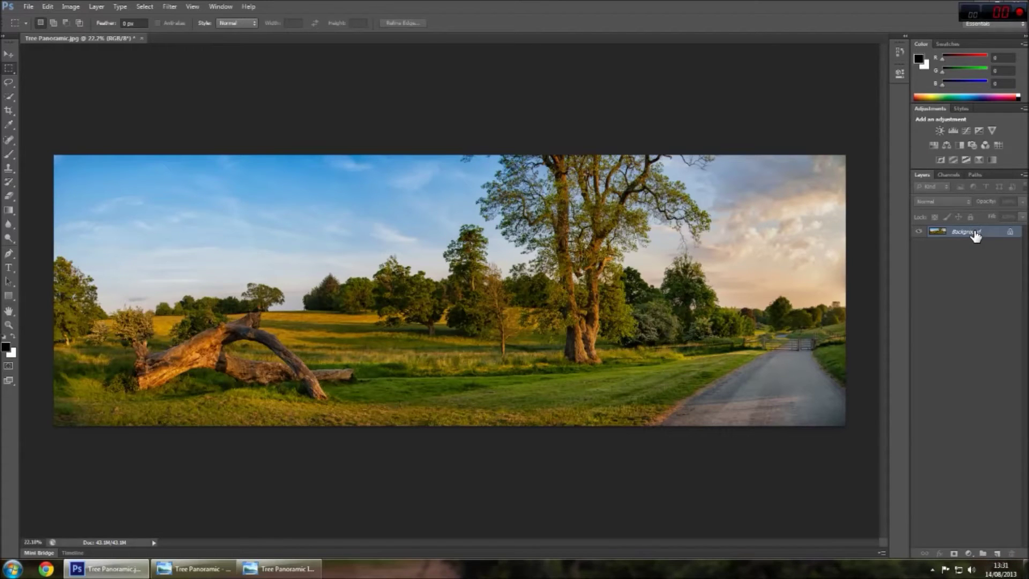
{"action": "left_click_drag", "start_coordinate": [975, 235], "coordinate": [997, 553]}
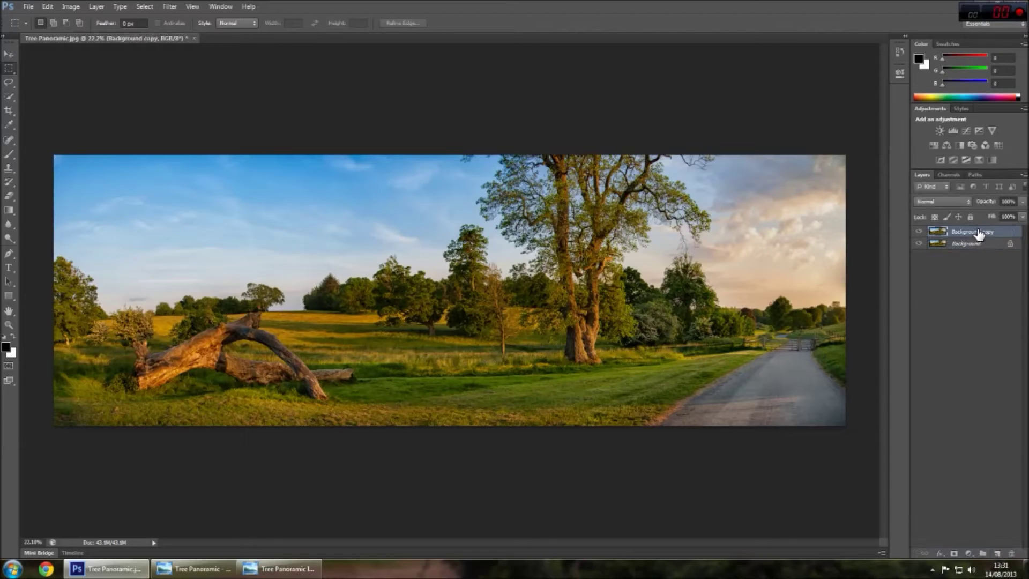
{"action": "left_click_drag", "start_coordinate": [978, 235], "coordinate": [996, 553]}
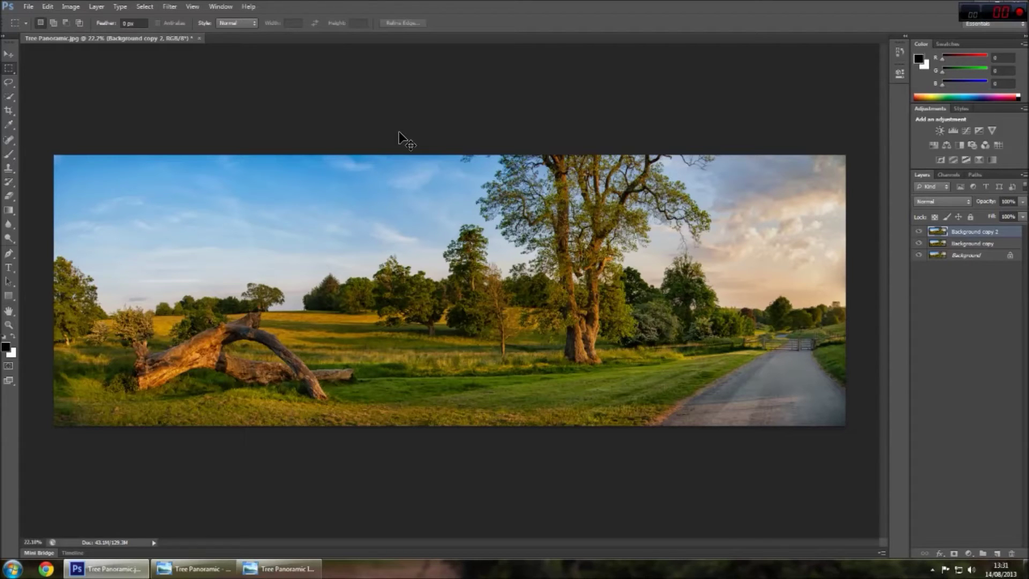
Step: Invert Background copy 2 and set its blend mode to Color
{"action": "key", "text": "ctrl+i"}
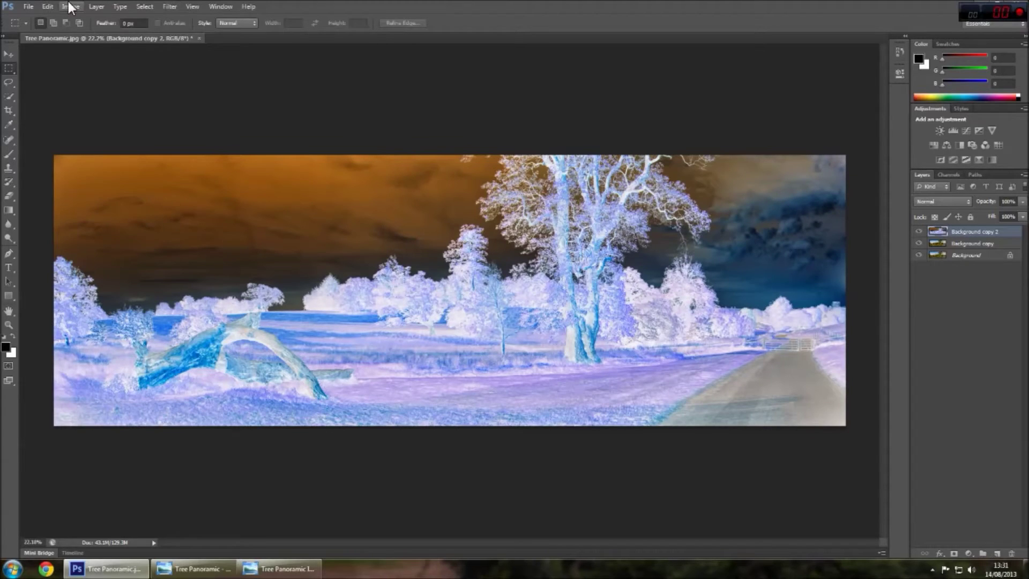
{"action": "left_click", "coordinate": [70, 6]}
{"action": "mouse_move", "coordinate": [86, 30]}
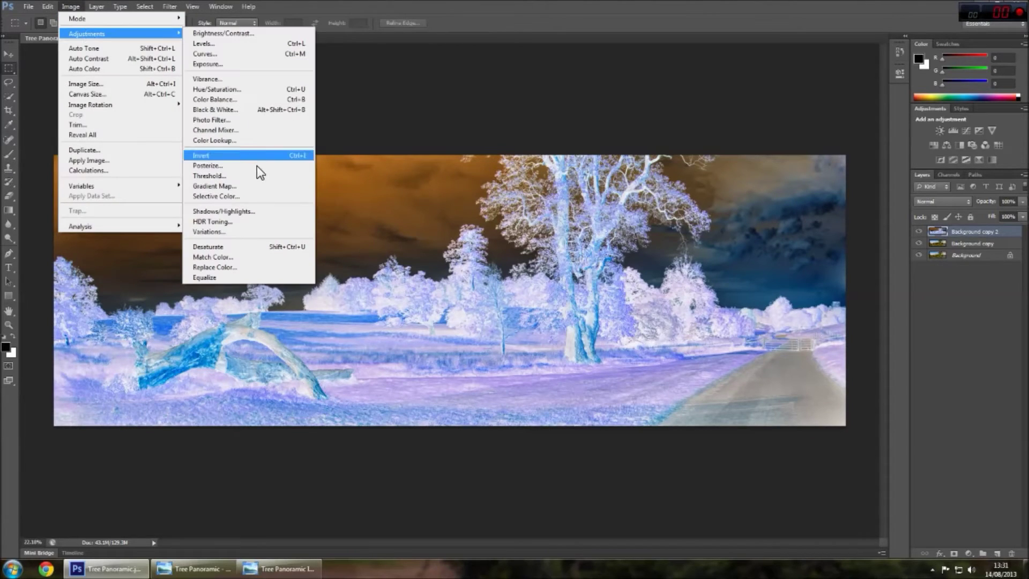
{"action": "left_click", "coordinate": [468, 94]}
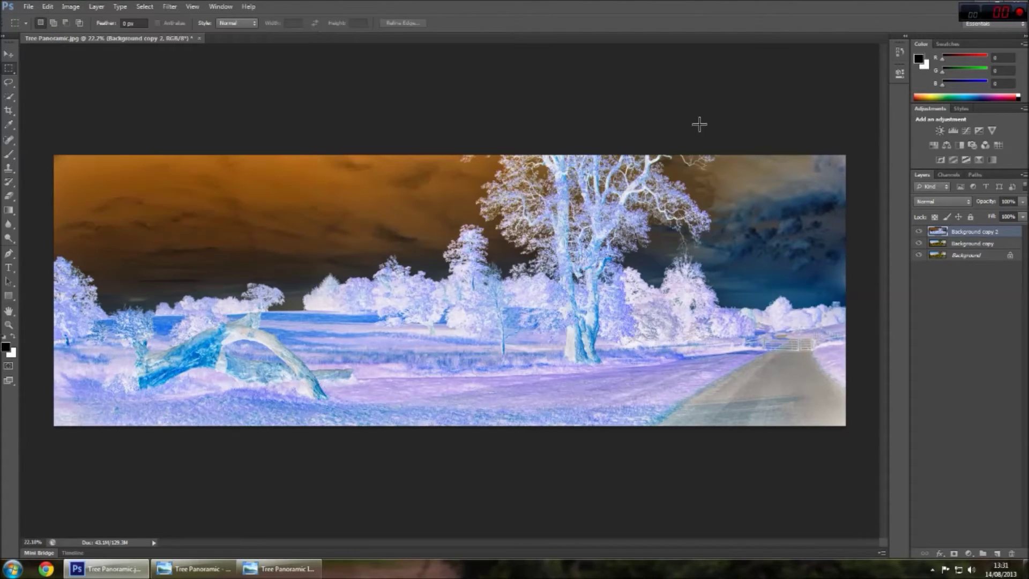
{"action": "left_click", "coordinate": [923, 198]}
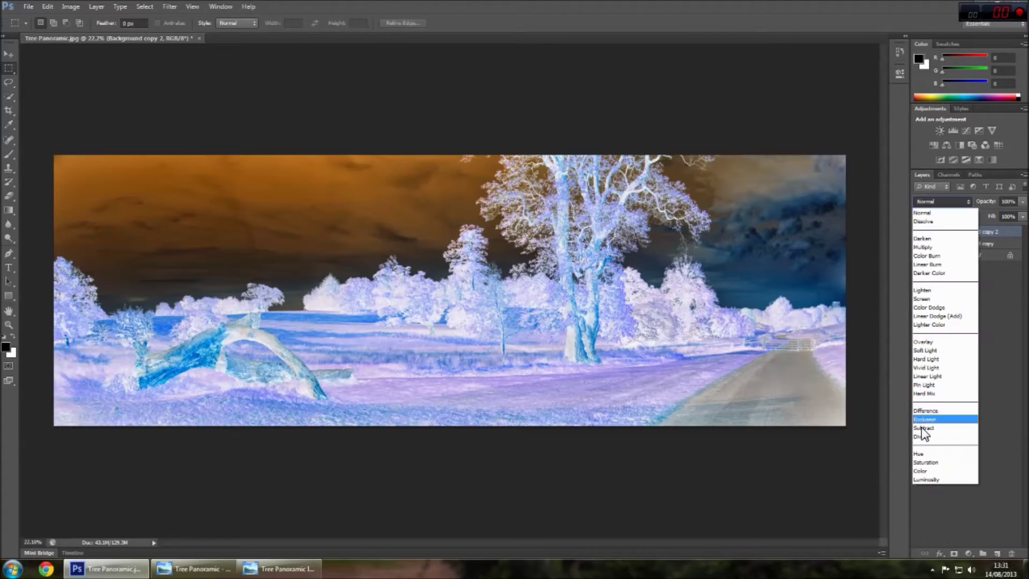
{"action": "left_click", "coordinate": [927, 470]}
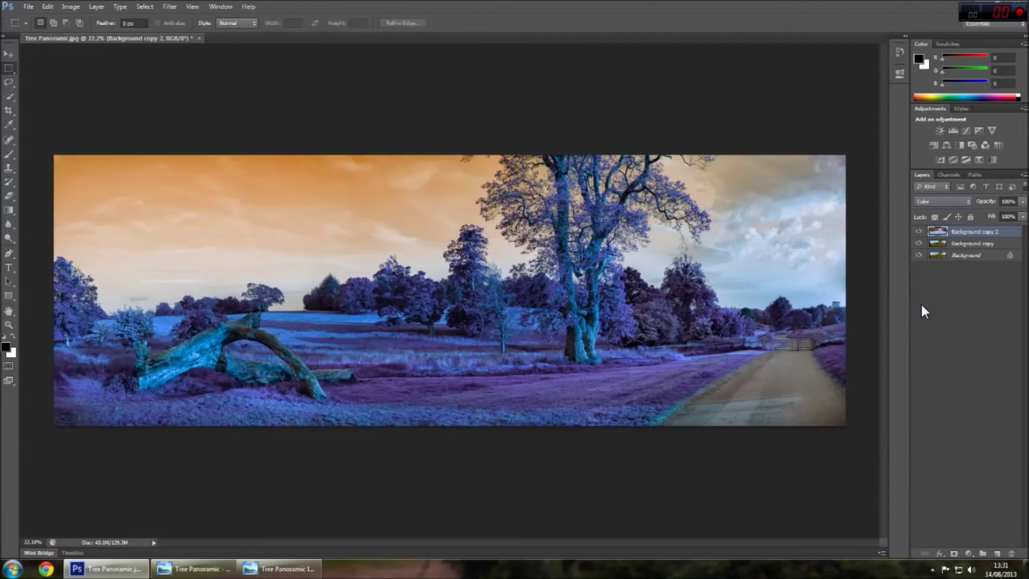
Step: Add a Channel Mixer layer with Blue output set to Red 100, Blue 0
{"action": "left_click", "coordinate": [984, 143]}
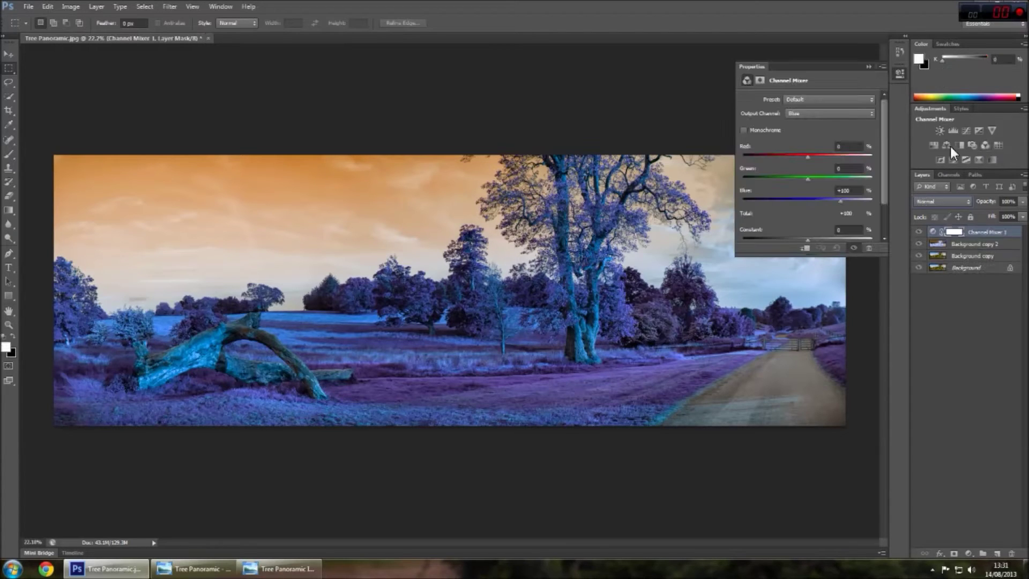
{"action": "left_click", "coordinate": [852, 146]}
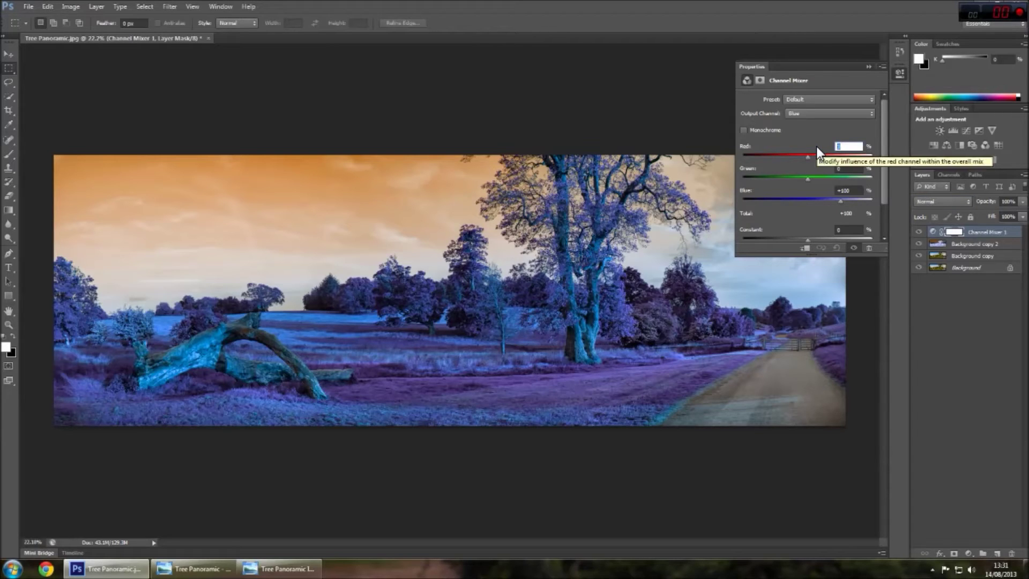
{"action": "type", "text": "10"}
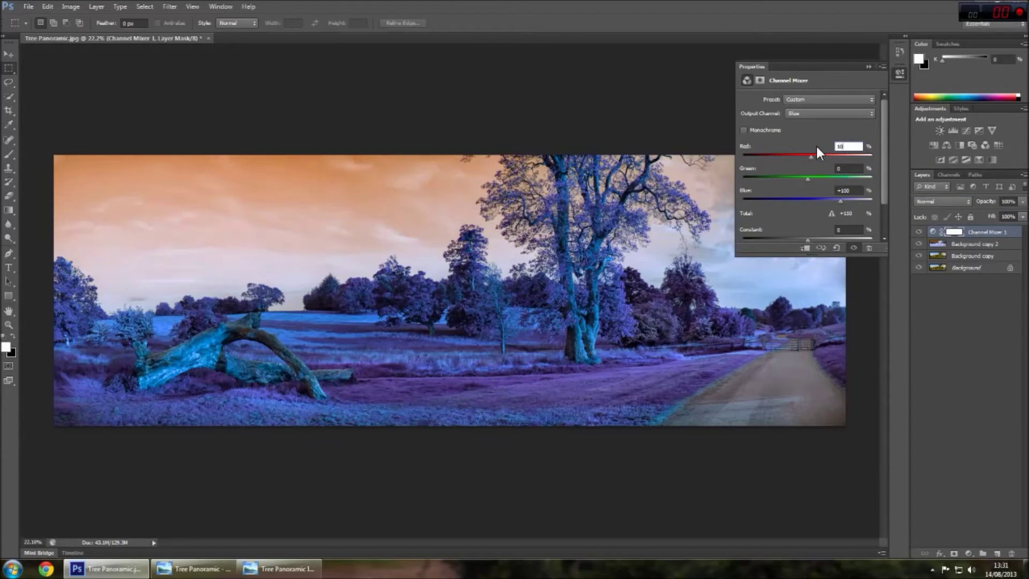
{"action": "type", "text": "0"}
{"action": "key", "text": "Tab"}
{"action": "key", "text": "Tab"}
{"action": "type", "text": "0"}
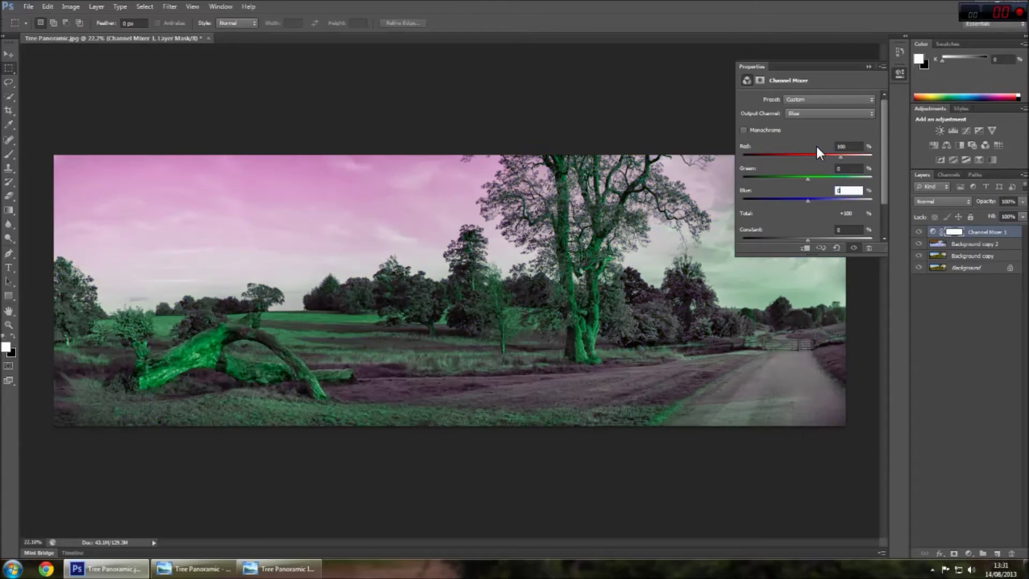
Step: Set the Channel Mixer Red output to Red 0, Blue 100
{"action": "left_click", "coordinate": [850, 114]}
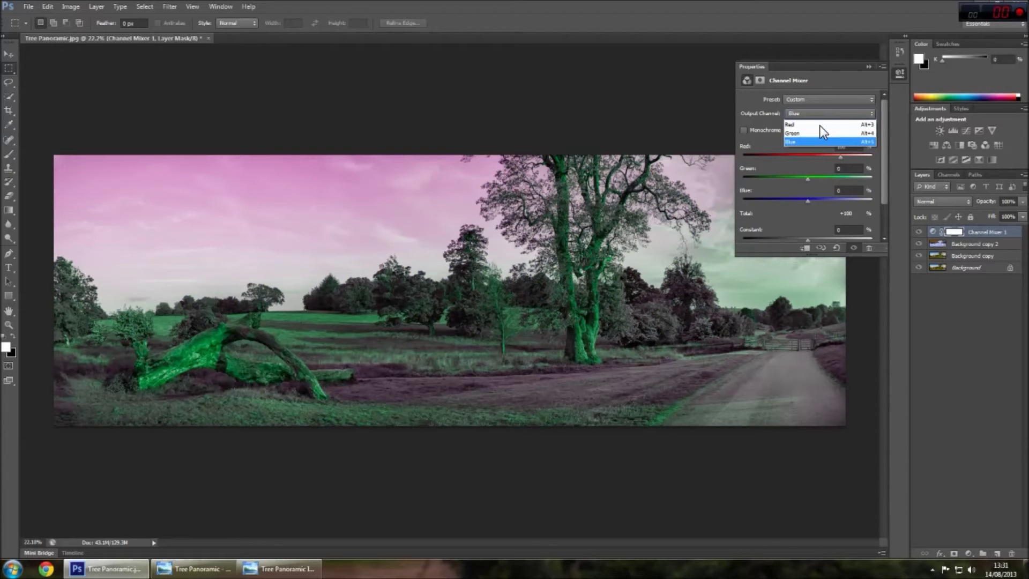
{"action": "left_click", "coordinate": [821, 129]}
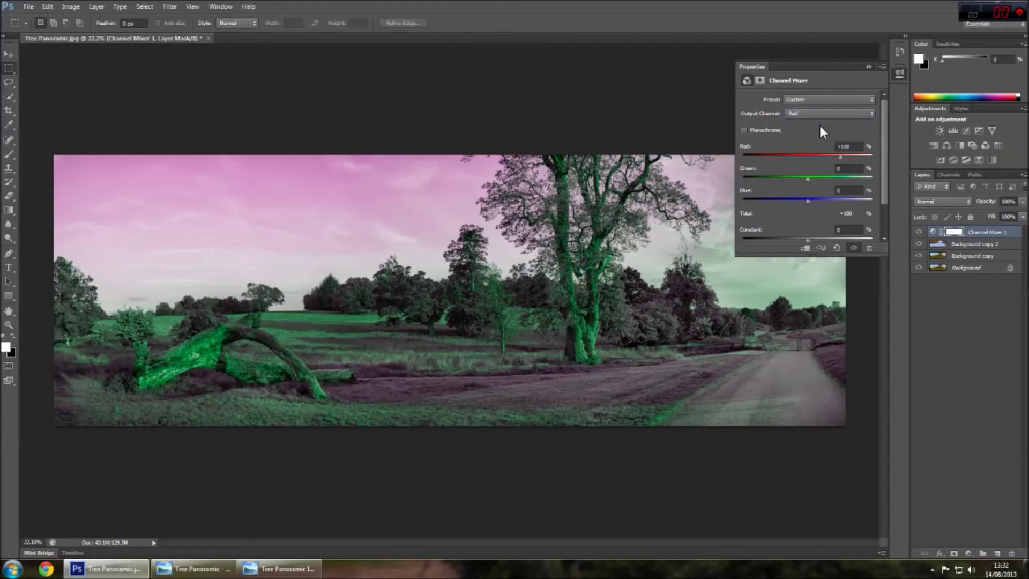
{"action": "left_click", "coordinate": [860, 146]}
{"action": "type", "text": "0"}
{"action": "key", "text": "Tab"}
{"action": "key", "text": "Tab"}
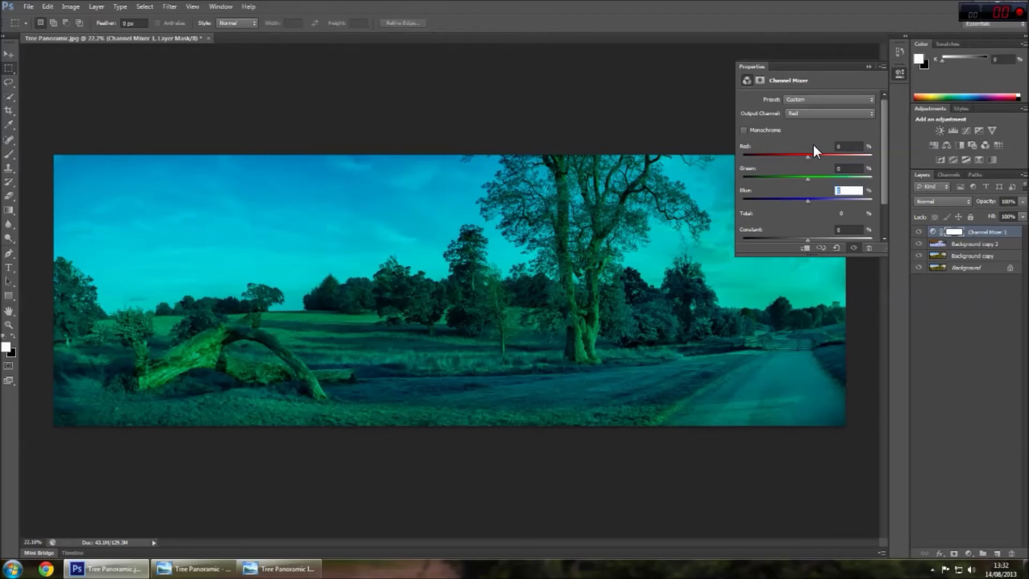
{"action": "type", "text": "100"}
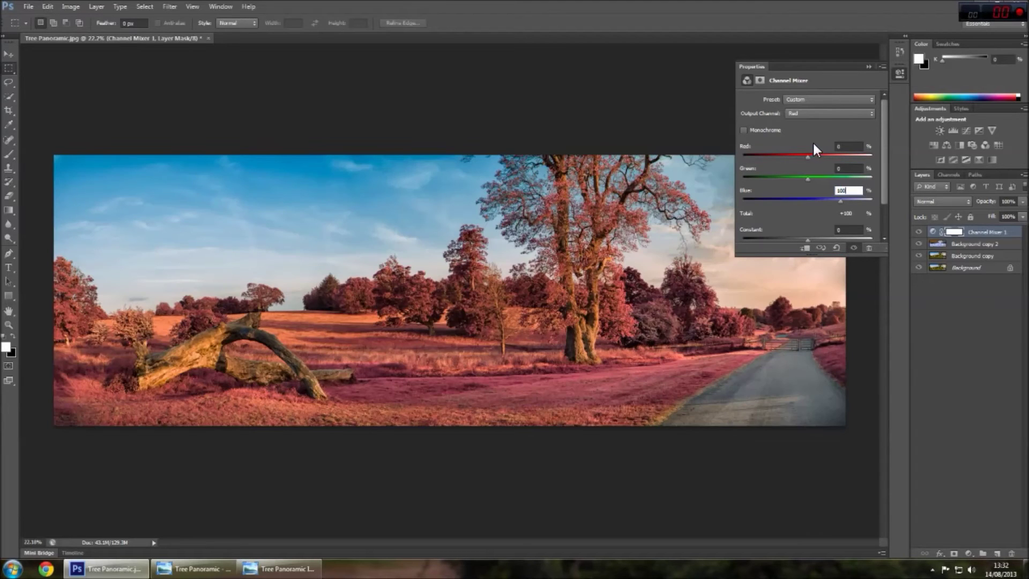
{"action": "left_click", "coordinate": [869, 67]}
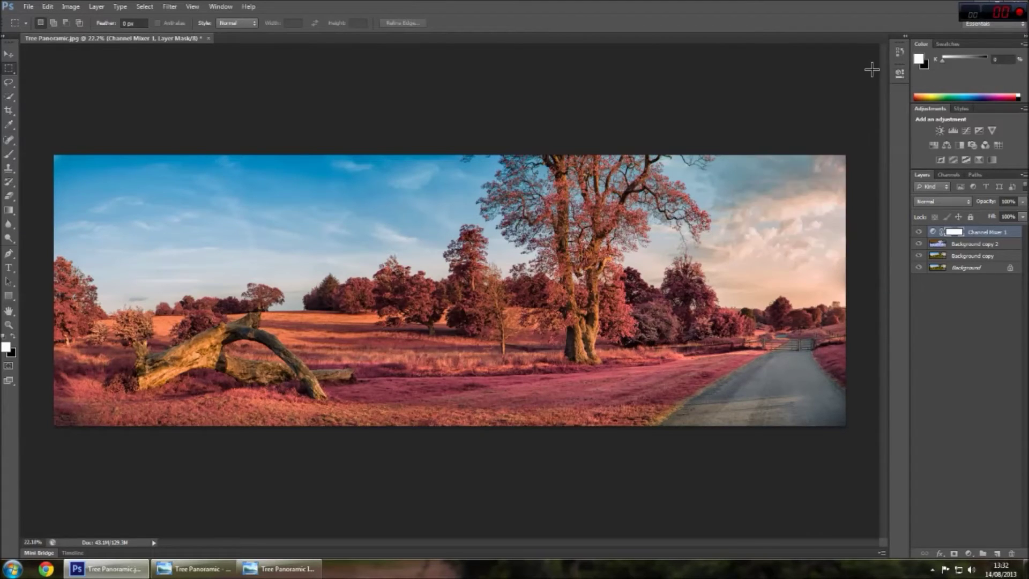
Step: Add a Hue/Saturation layer that desaturates and lightens the Reds
{"action": "left_click", "coordinate": [934, 144]}
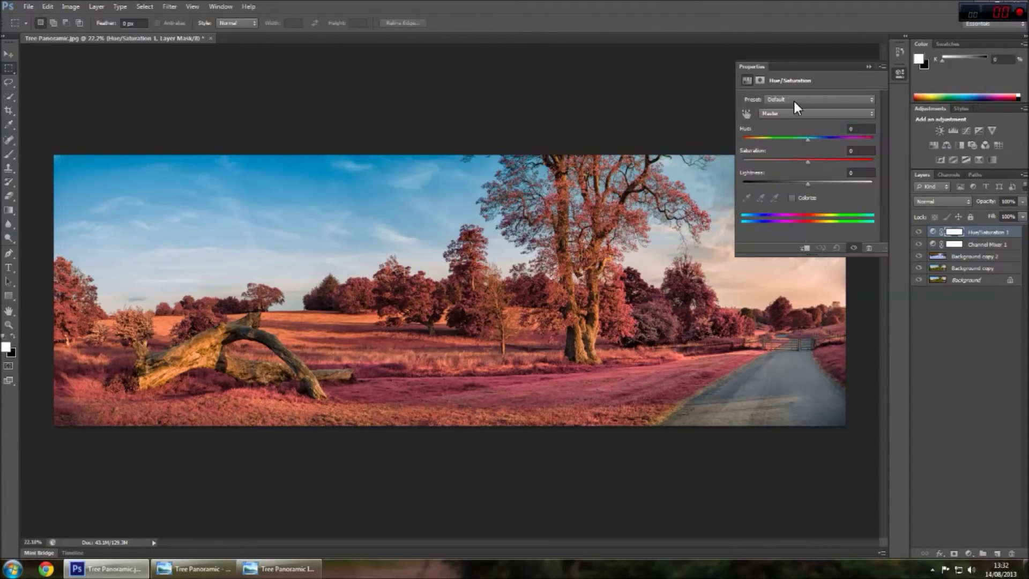
{"action": "left_click", "coordinate": [782, 111]}
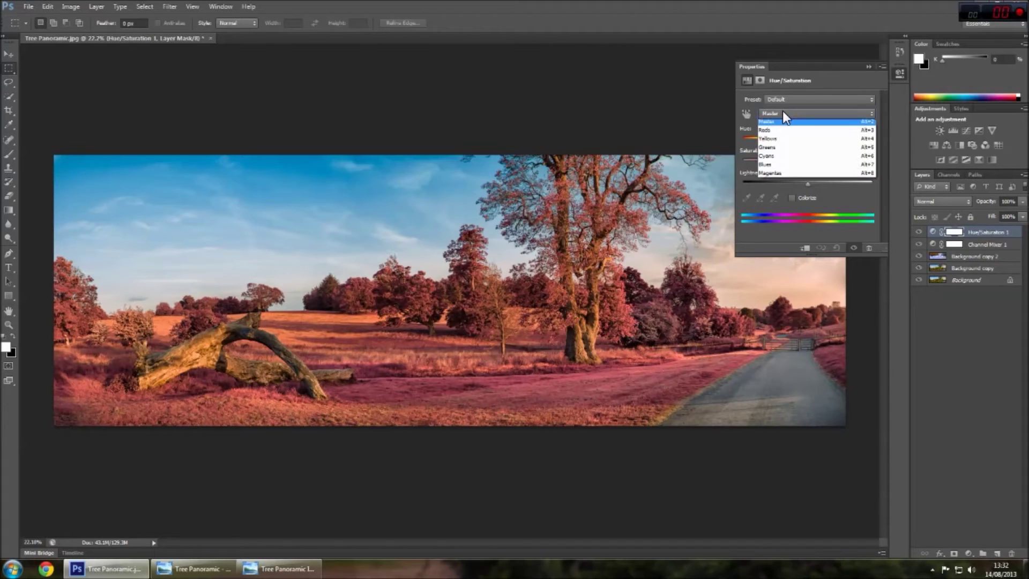
{"action": "left_click", "coordinate": [766, 133]}
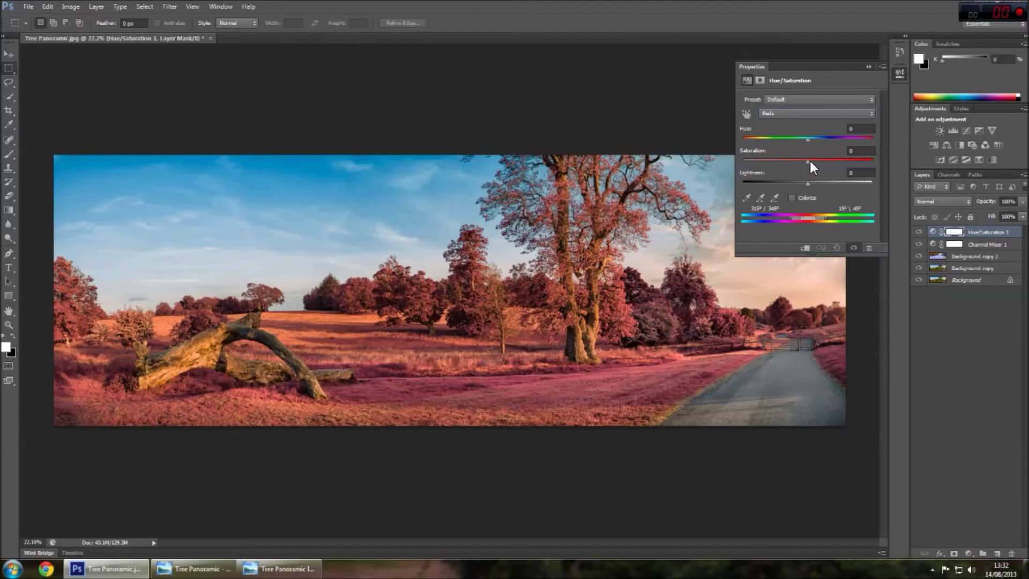
{"action": "left_click_drag", "start_coordinate": [808, 161], "coordinate": [762, 164]}
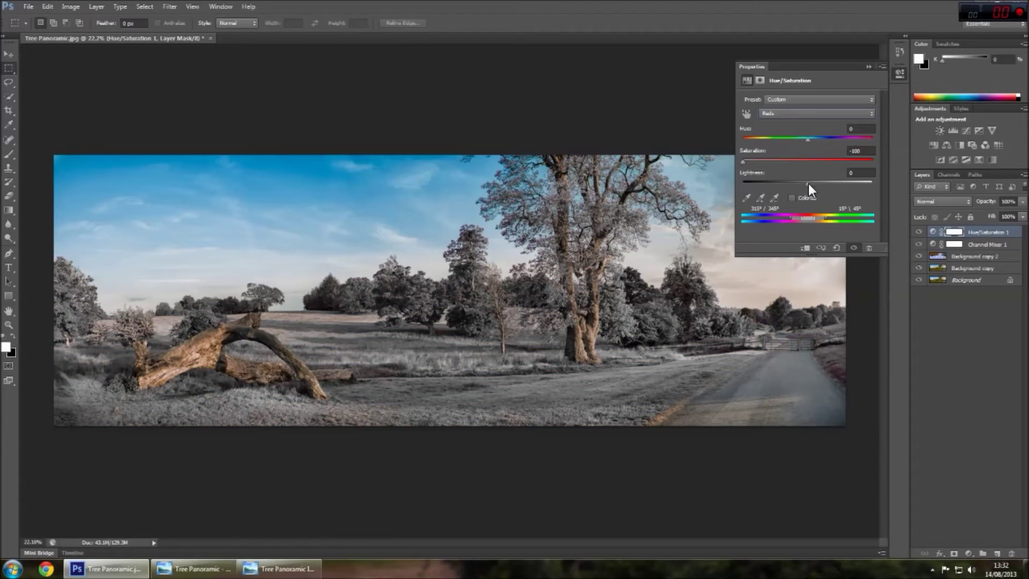
{"action": "left_click_drag", "start_coordinate": [808, 183], "coordinate": [891, 185]}
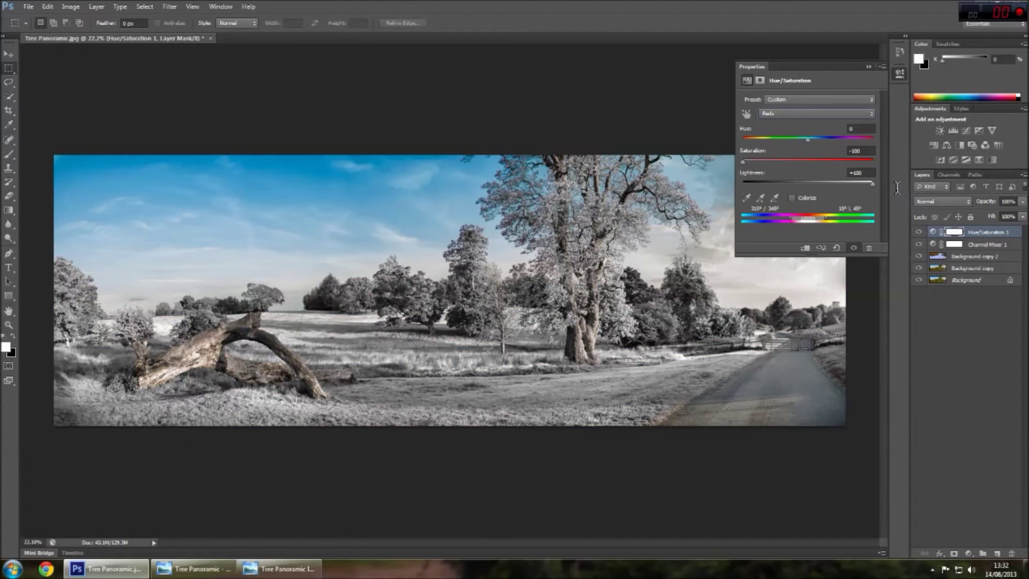
Step: Set the Magentas to Saturation -100 and Lightness +100, turning foliage grey-white
{"action": "left_click", "coordinate": [814, 113]}
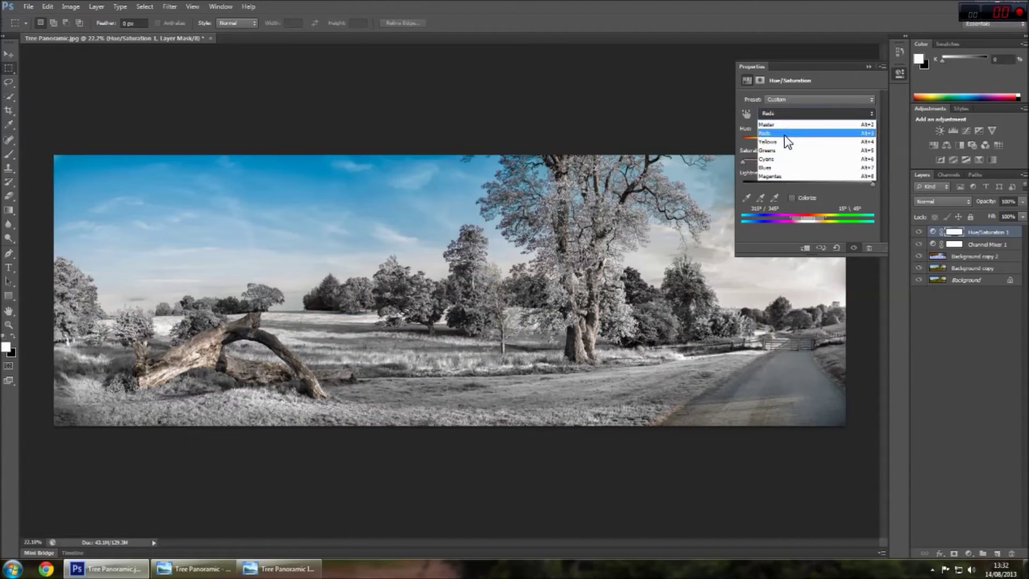
{"action": "left_click", "coordinate": [782, 175]}
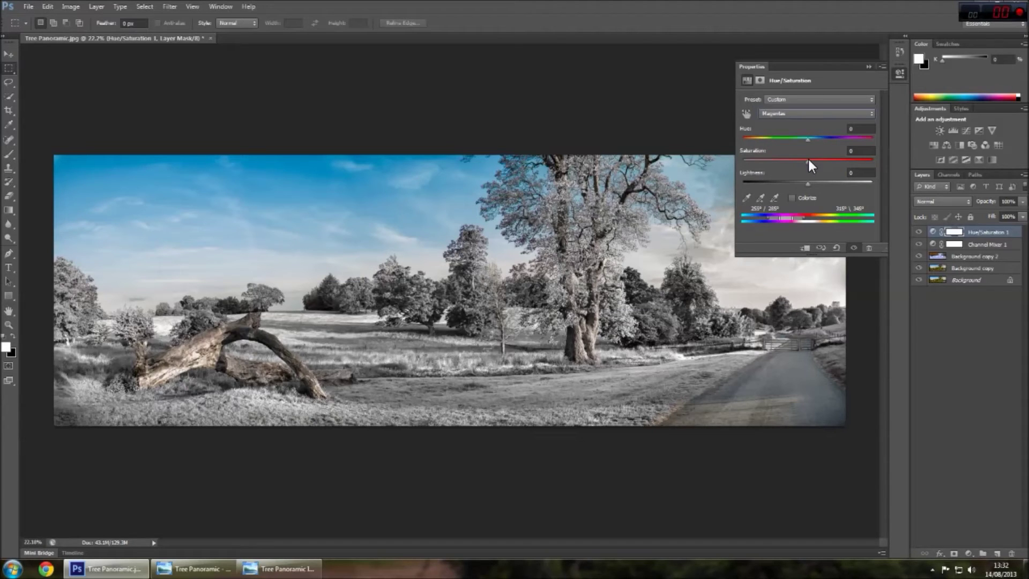
{"action": "left_click_drag", "start_coordinate": [806, 159], "coordinate": [883, 161]}
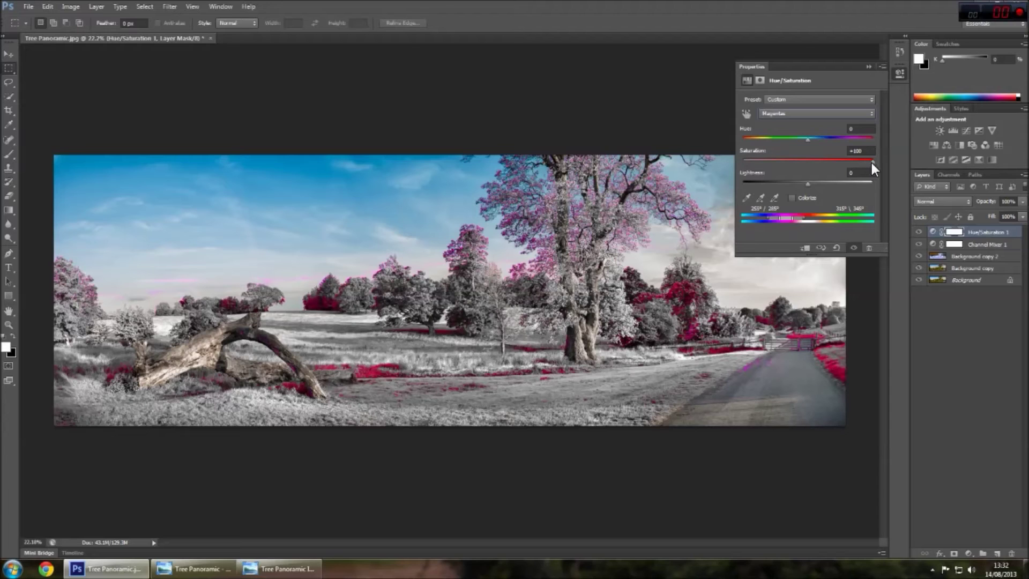
{"action": "left_click_drag", "start_coordinate": [872, 161], "coordinate": [692, 167]}
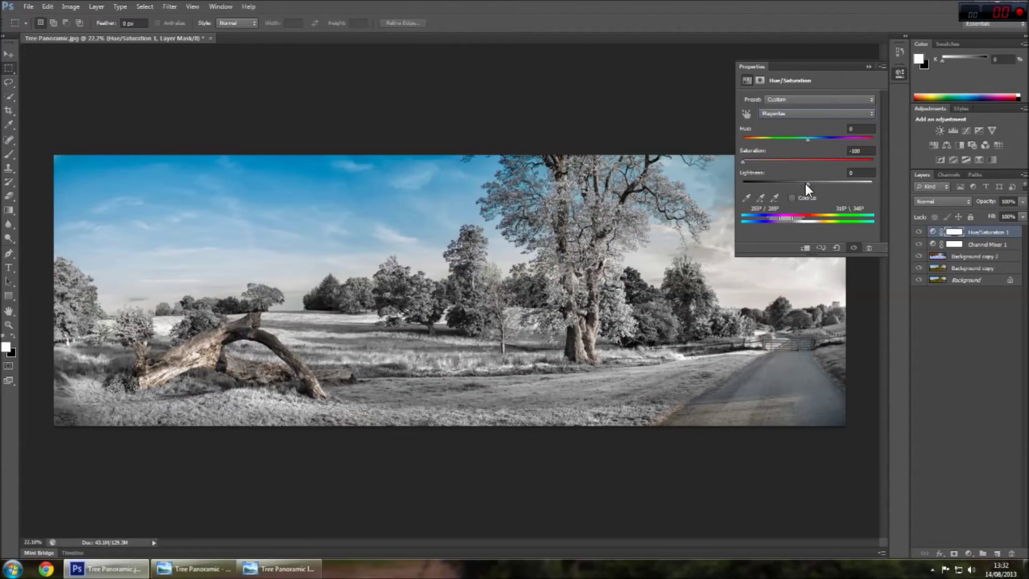
{"action": "left_click_drag", "start_coordinate": [806, 183], "coordinate": [1010, 156]}
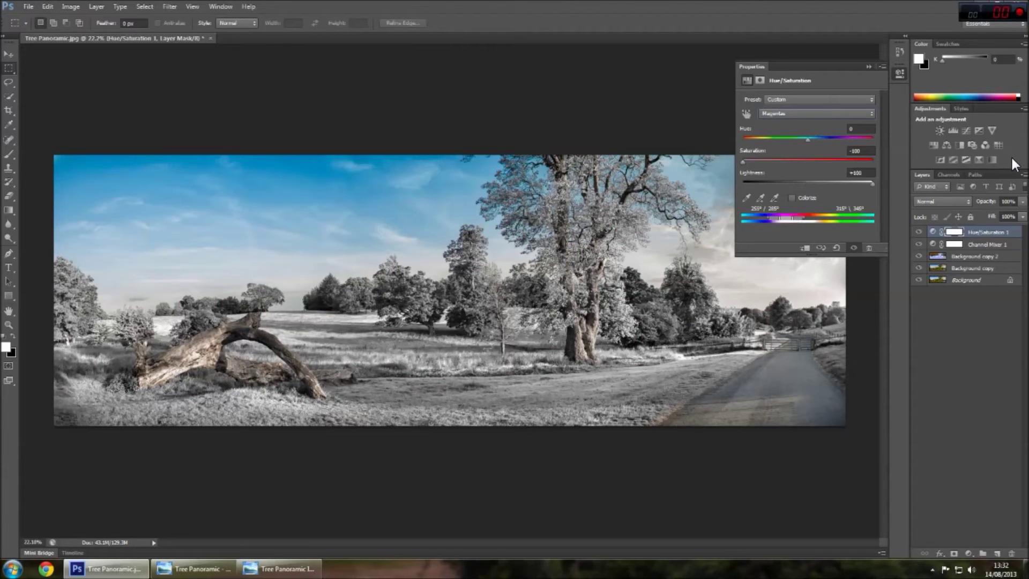
{"action": "left_click", "coordinate": [800, 114]}
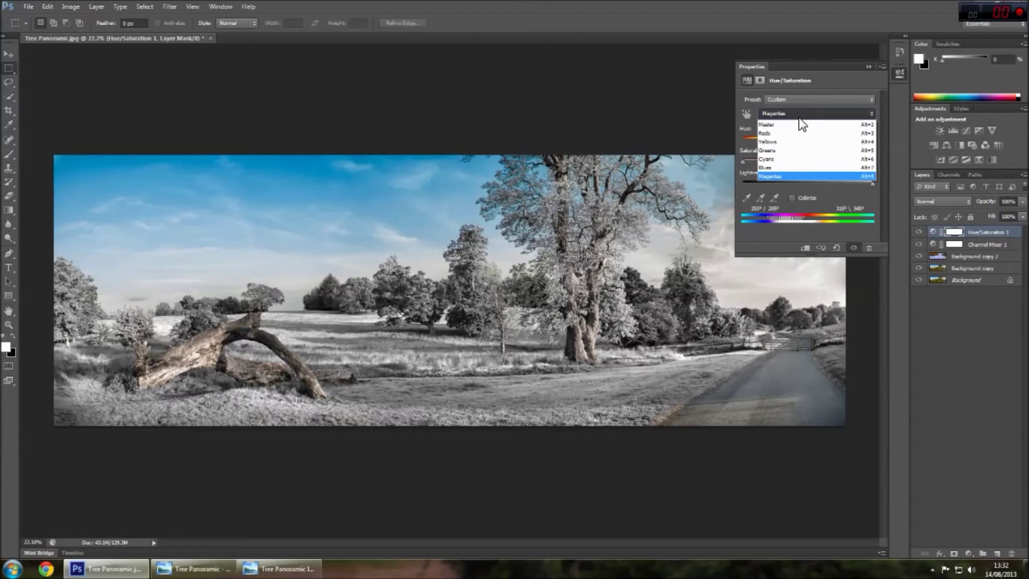
{"action": "left_click", "coordinate": [766, 141]}
Step: Set Yellows saturation to +36 and dock the Properties panel in its own column
{"action": "left_click_drag", "start_coordinate": [806, 163], "coordinate": [929, 174]}
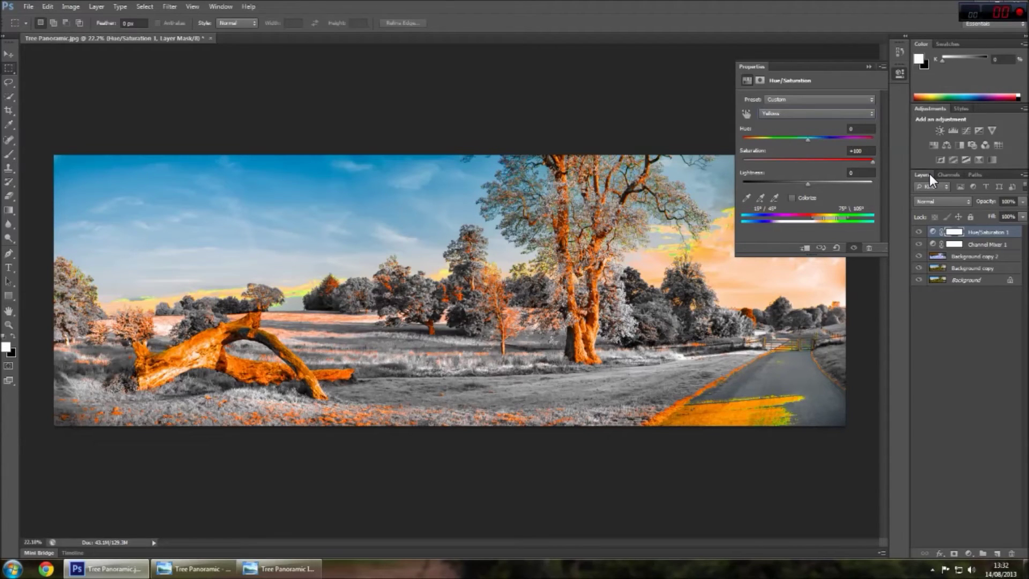
{"action": "left_click_drag", "start_coordinate": [866, 164], "coordinate": [834, 162]}
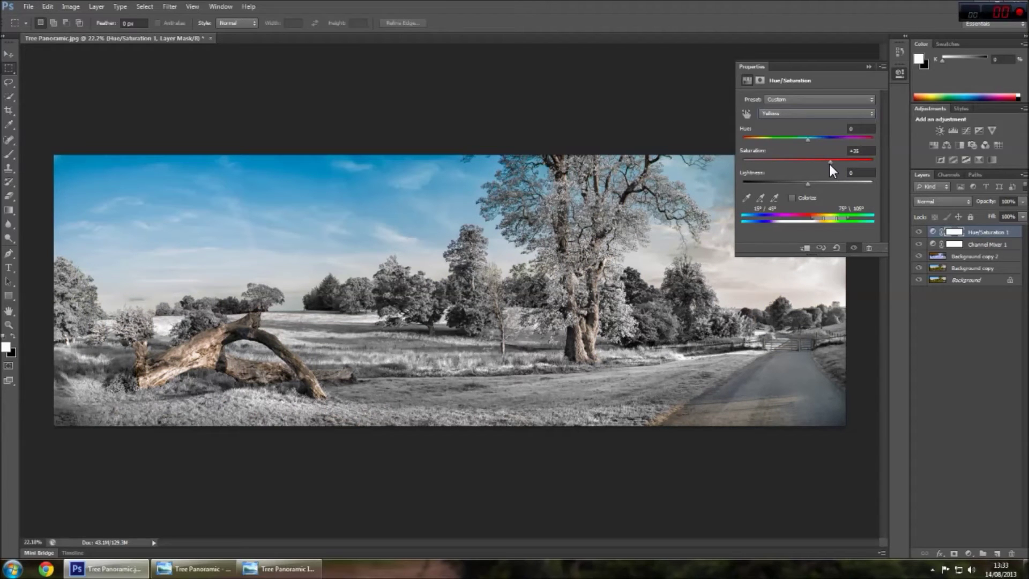
{"action": "left_click_drag", "start_coordinate": [830, 164], "coordinate": [830, 164]}
{"action": "left_click_drag", "start_coordinate": [867, 69], "coordinate": [932, 59]}
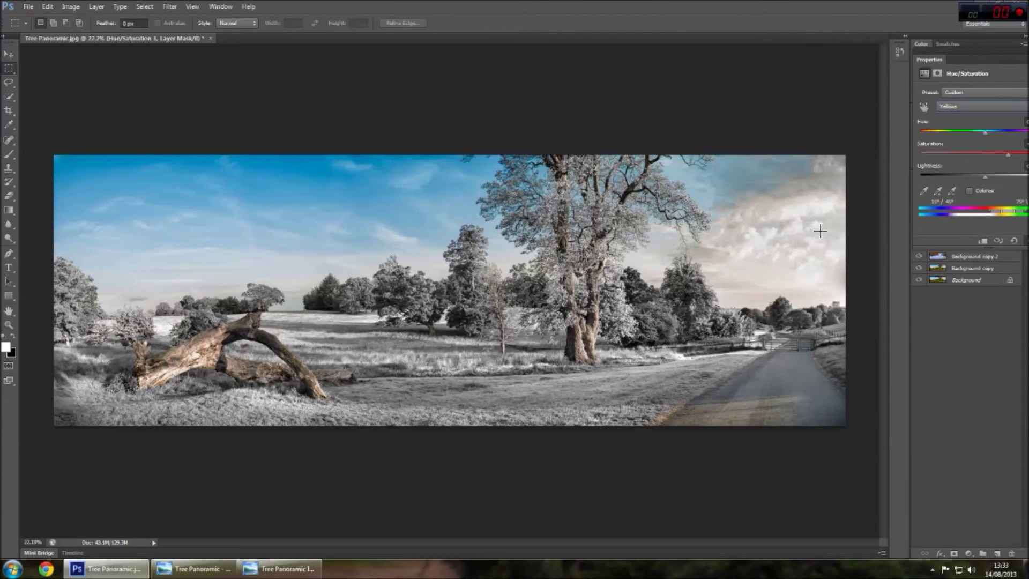
{"action": "left_click_drag", "start_coordinate": [981, 53], "coordinate": [904, 46]}
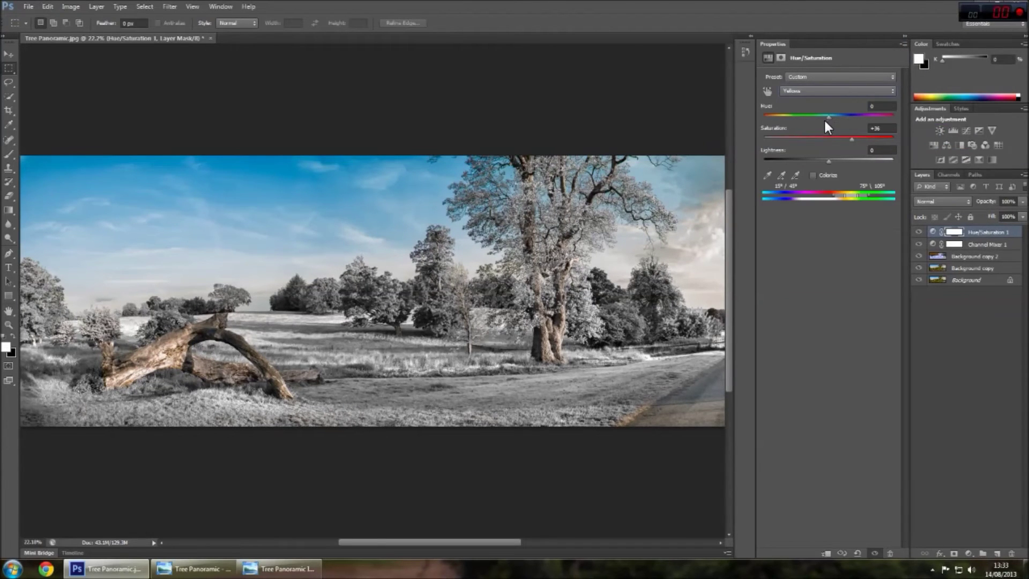
Step: Leave the Cyans and Blues sliders at 0 and collapse the Properties panel to icons
{"action": "key", "text": "alt+5"}
{"action": "left_click", "coordinate": [823, 90]}
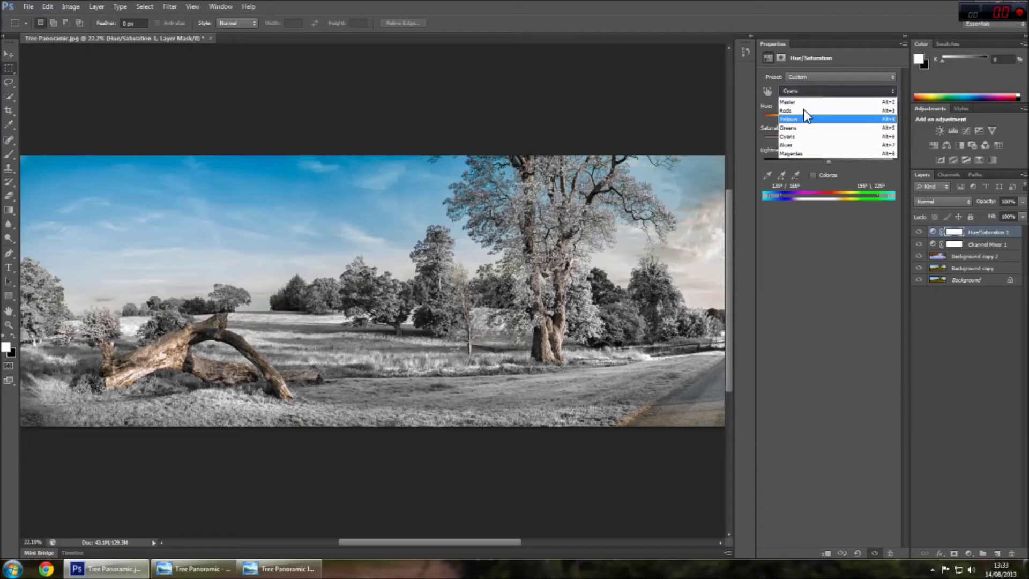
{"action": "left_click", "coordinate": [795, 144]}
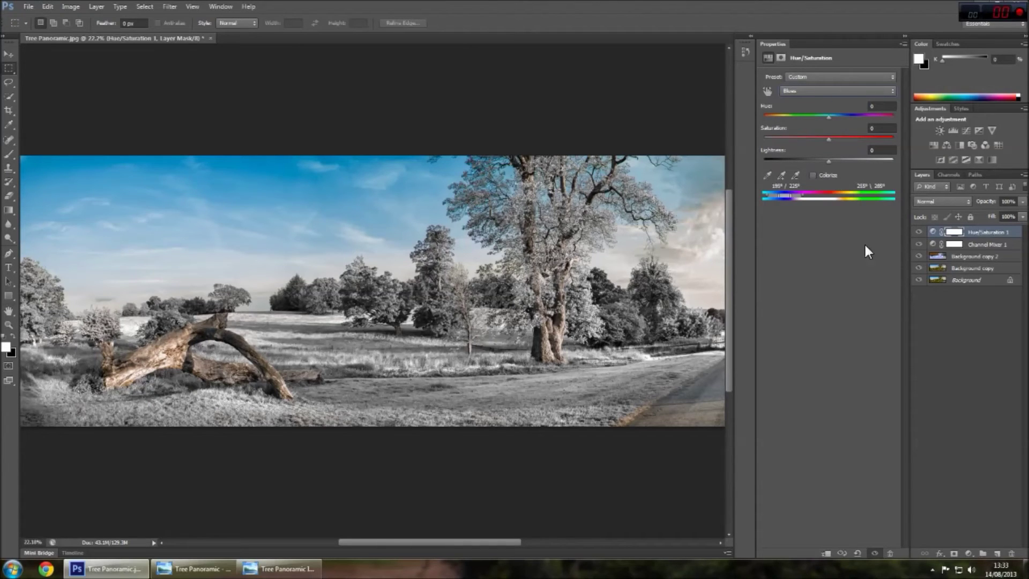
{"action": "left_click", "coordinate": [904, 37]}
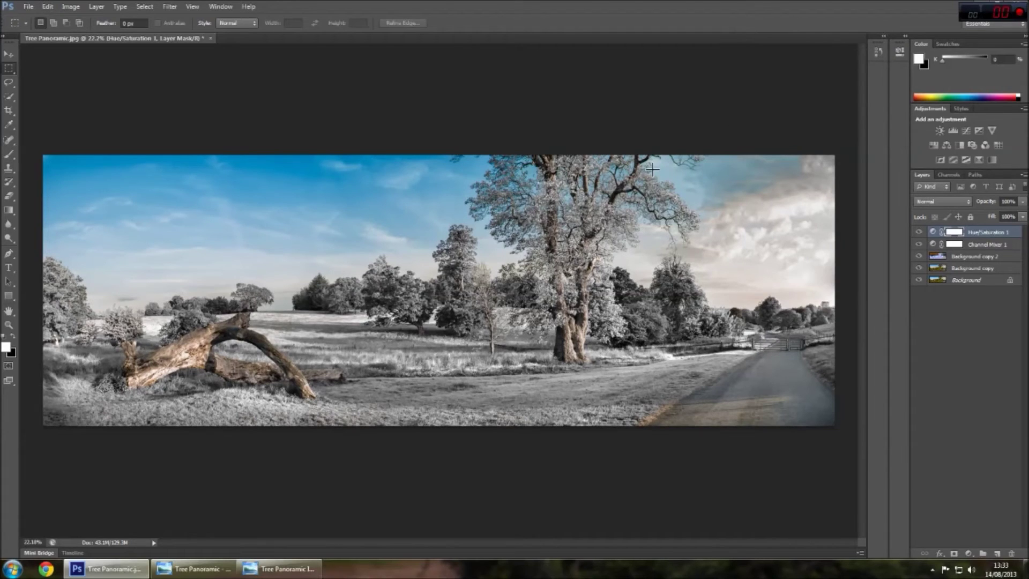
{"action": "left_click", "coordinate": [104, 8]}
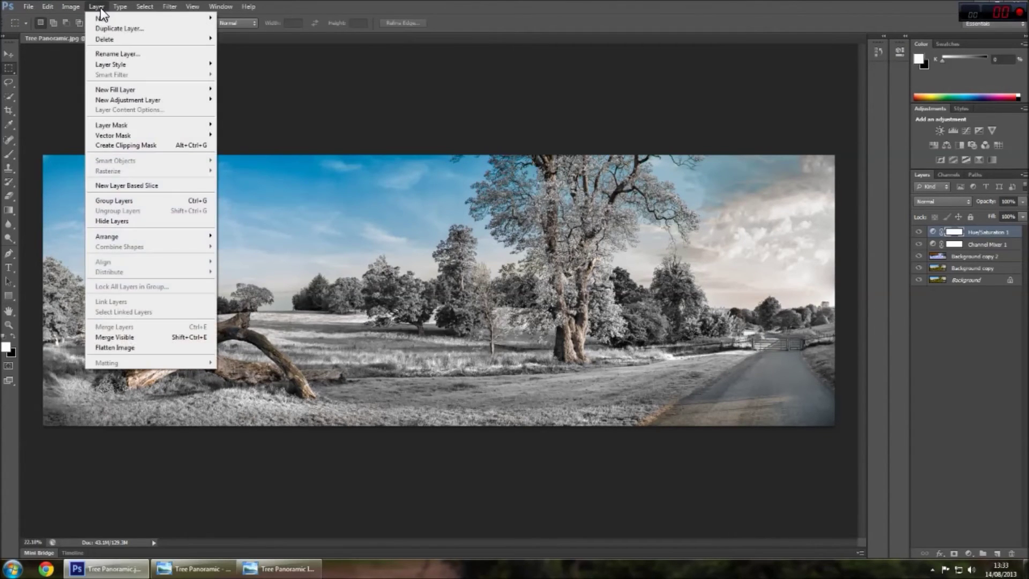
{"action": "mouse_move", "coordinate": [72, 30]}
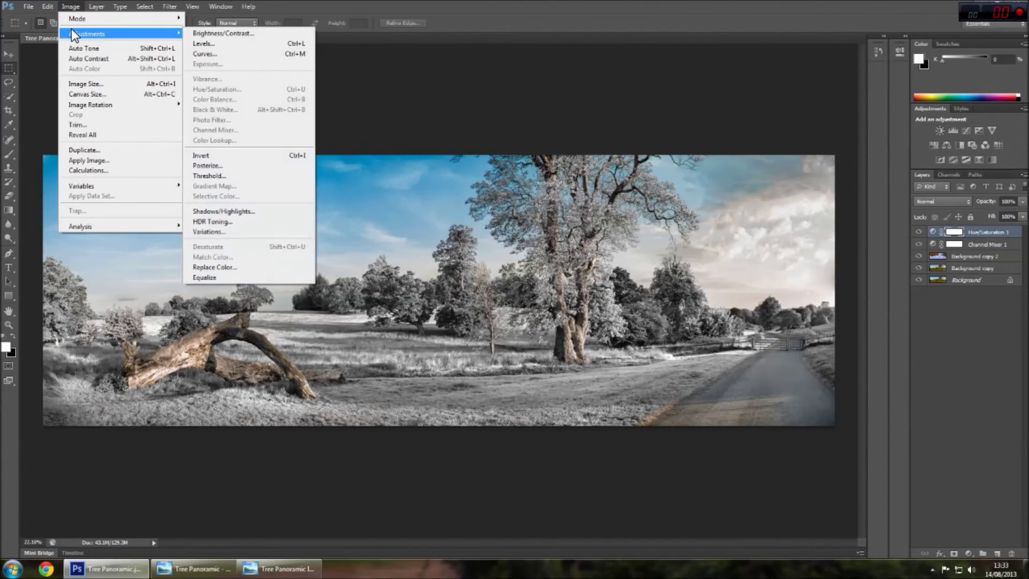
{"action": "left_click", "coordinate": [211, 34]}
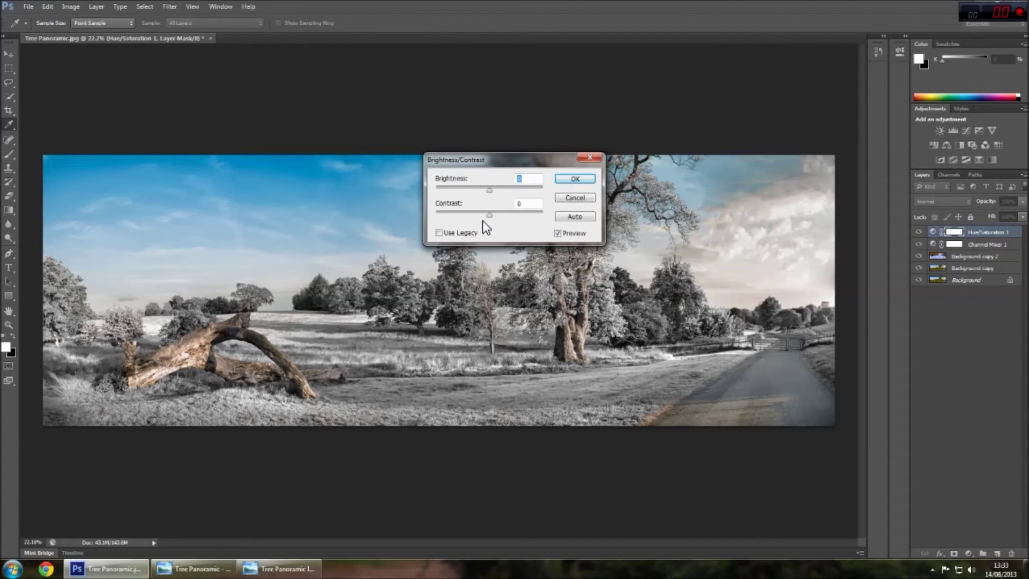
{"action": "left_click_drag", "start_coordinate": [489, 214], "coordinate": [521, 217]}
{"action": "left_click", "coordinate": [581, 194]}
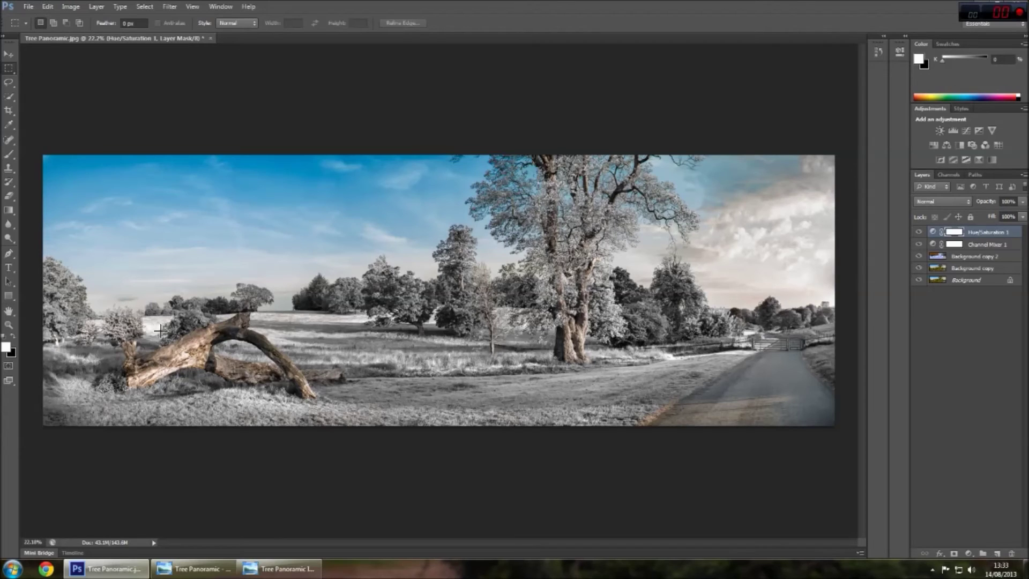
{"action": "left_click", "coordinate": [165, 7]}
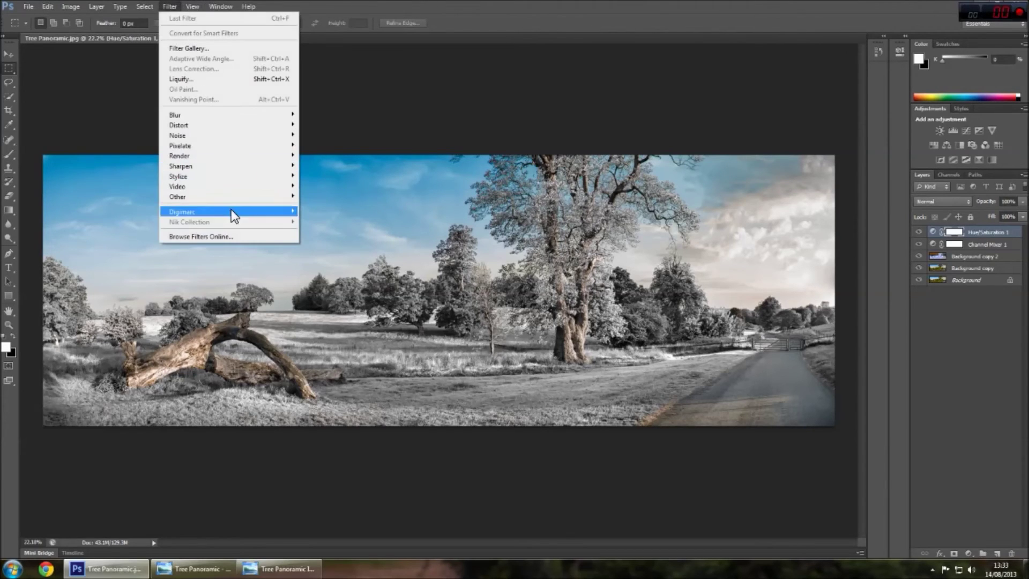
{"action": "left_click", "coordinate": [485, 81]}
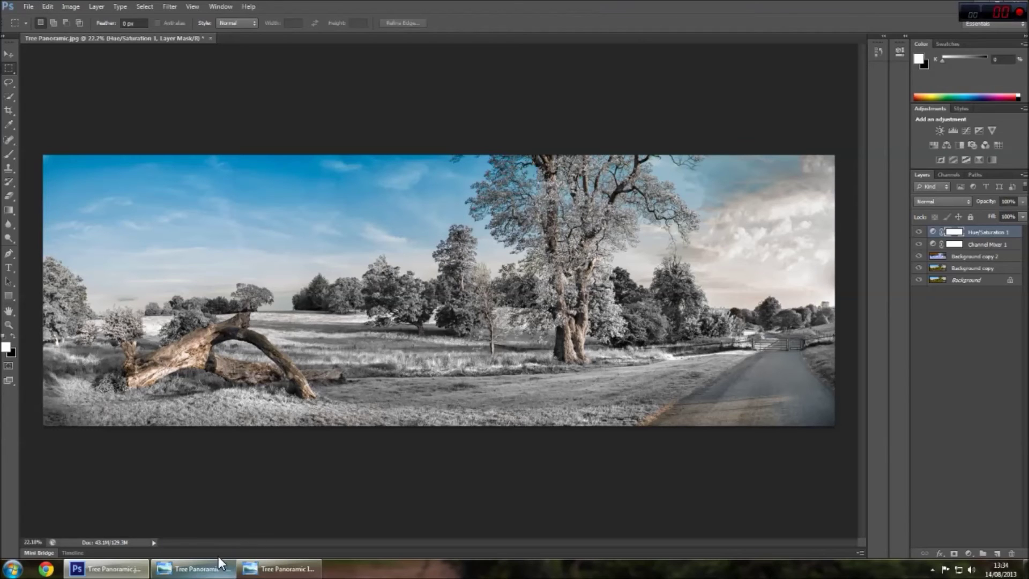
Step: Show the original colour panorama, then the Tree Panoramic IR version
{"action": "left_click", "coordinate": [193, 568]}
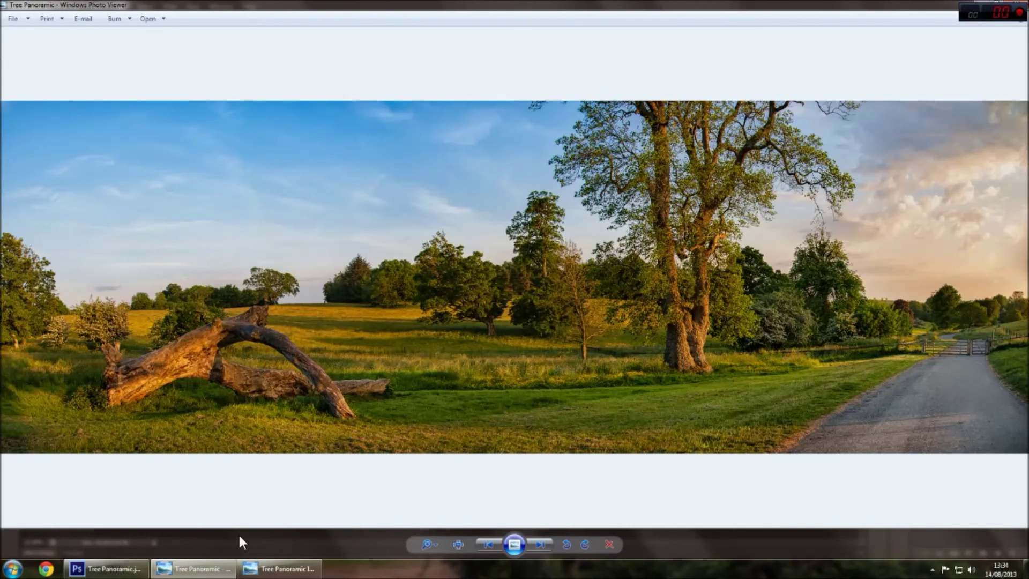
{"action": "left_click", "coordinate": [267, 574]}
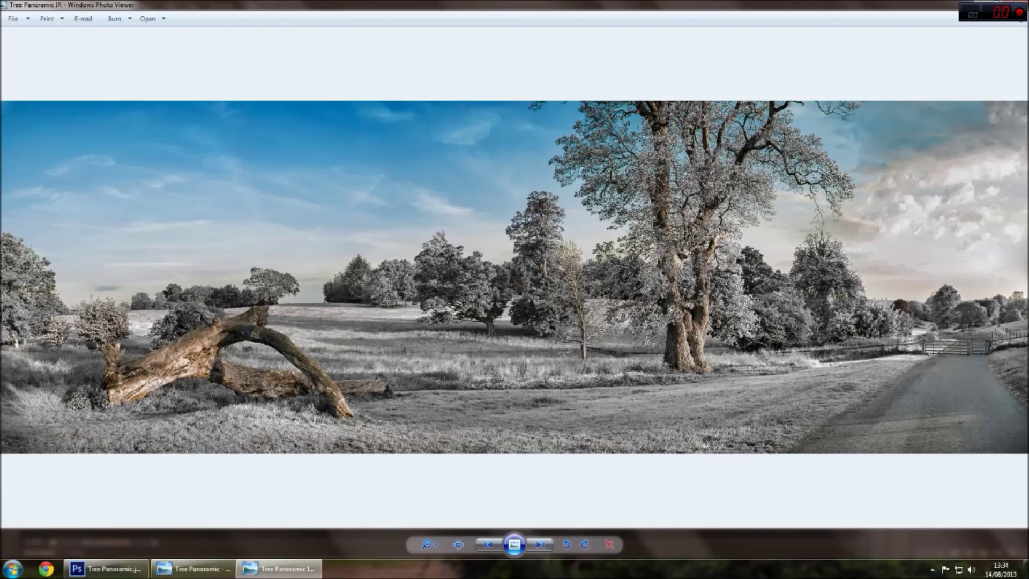
Step: Alternate between Photoshop and the Tree Panoramic IR image, finishing on Tree Panoramic.jpg in Photoshop
{"action": "left_click", "coordinate": [110, 569]}
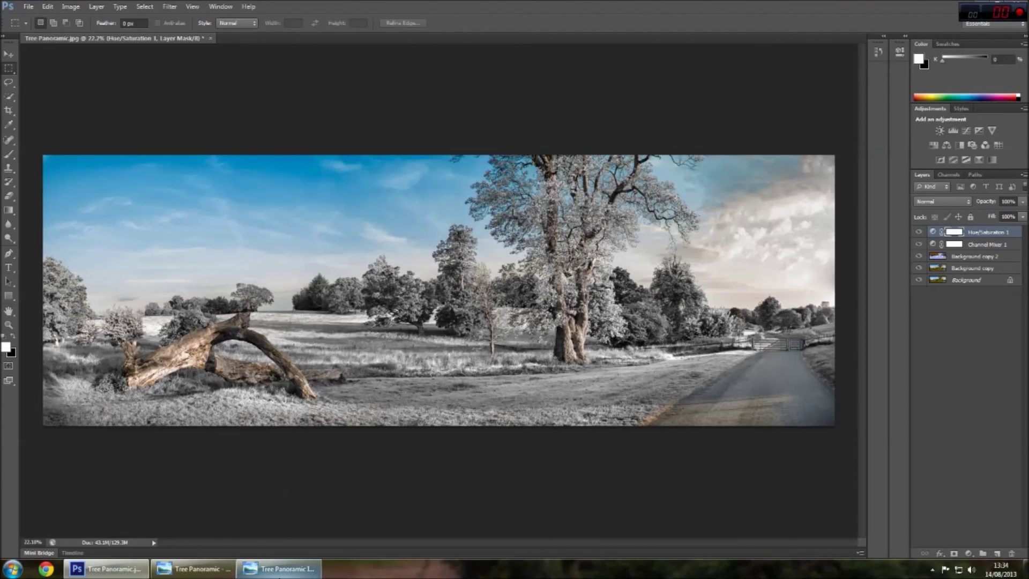
{"action": "mouse_move", "coordinate": [276, 576]}
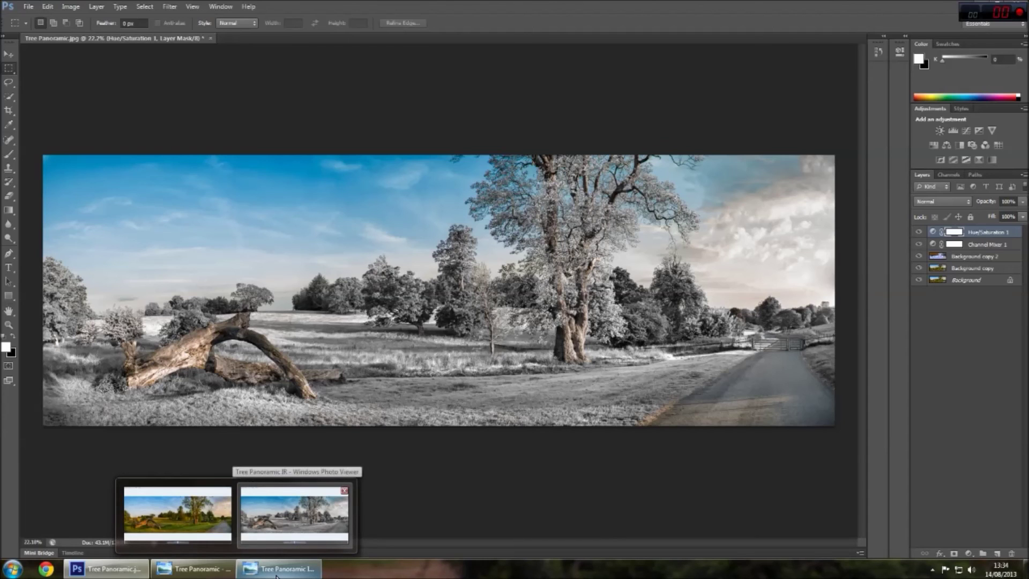
{"action": "left_click", "coordinate": [277, 577]}
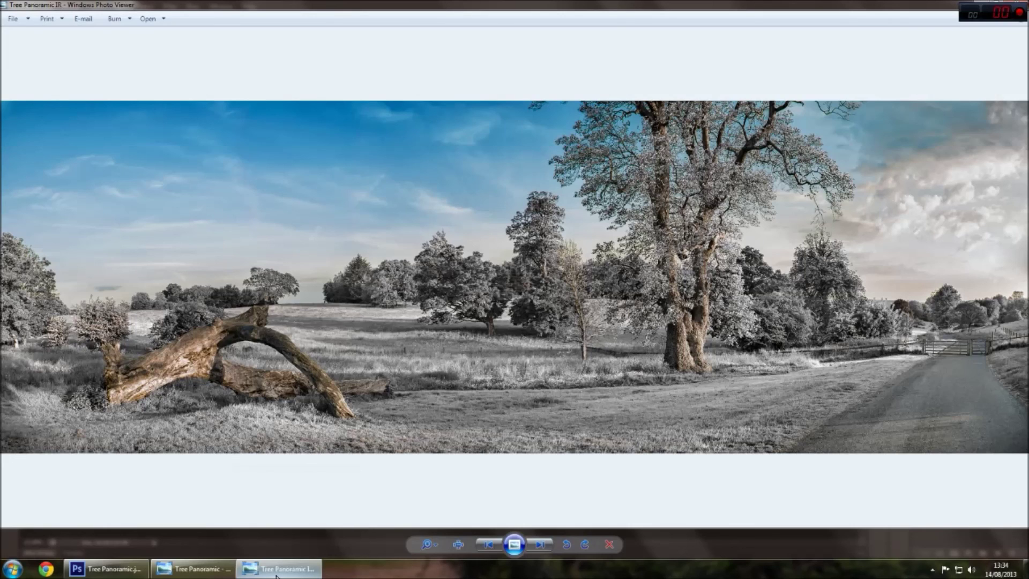
{"action": "mouse_move", "coordinate": [142, 575]}
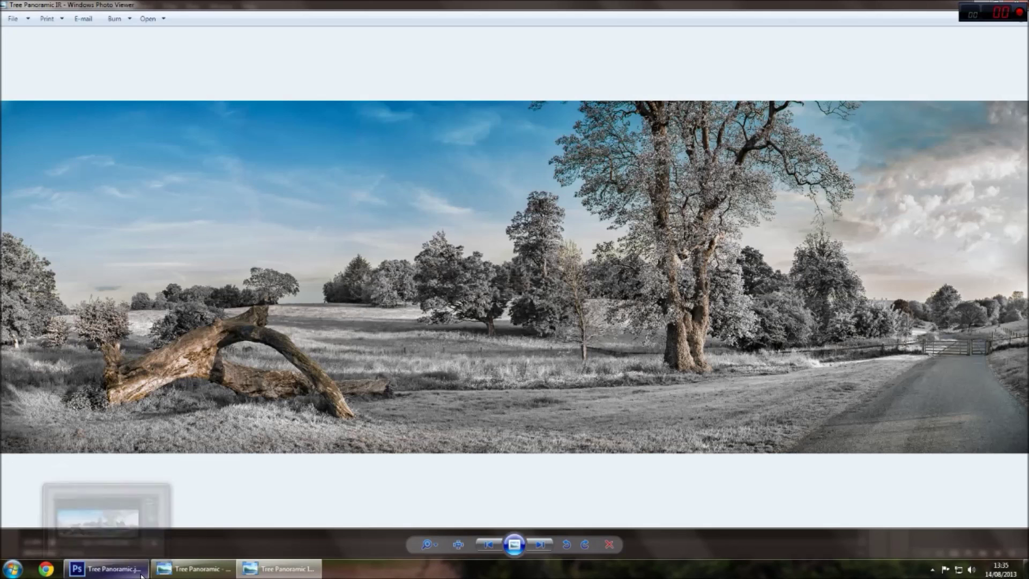
{"action": "left_click", "coordinate": [142, 575]}
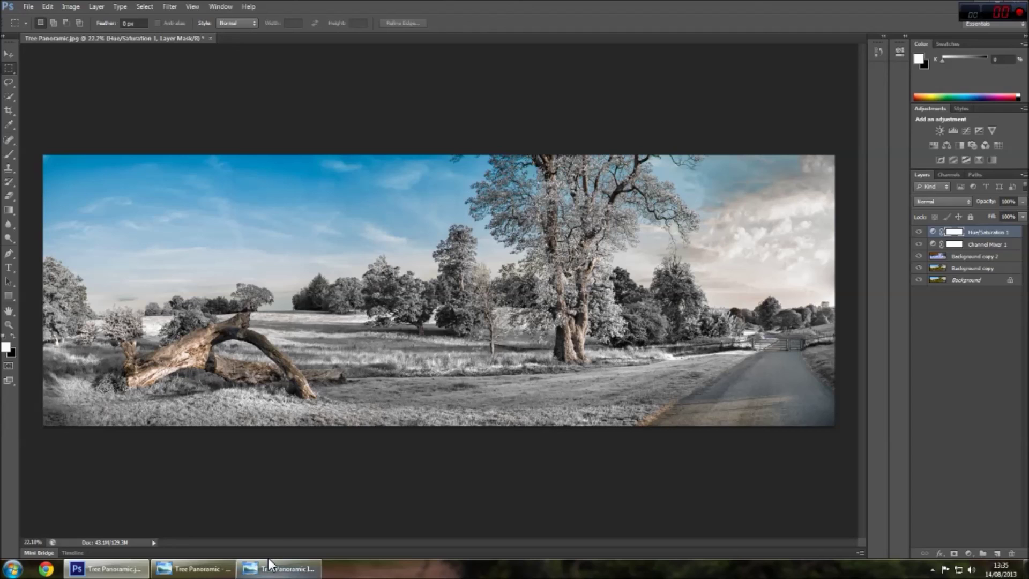
{"action": "mouse_move", "coordinate": [272, 563]}
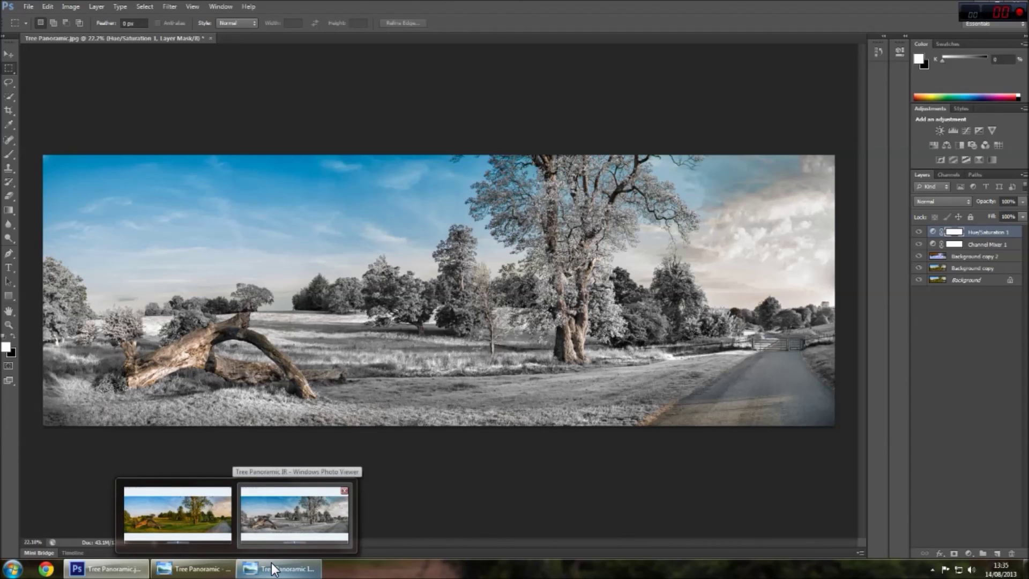